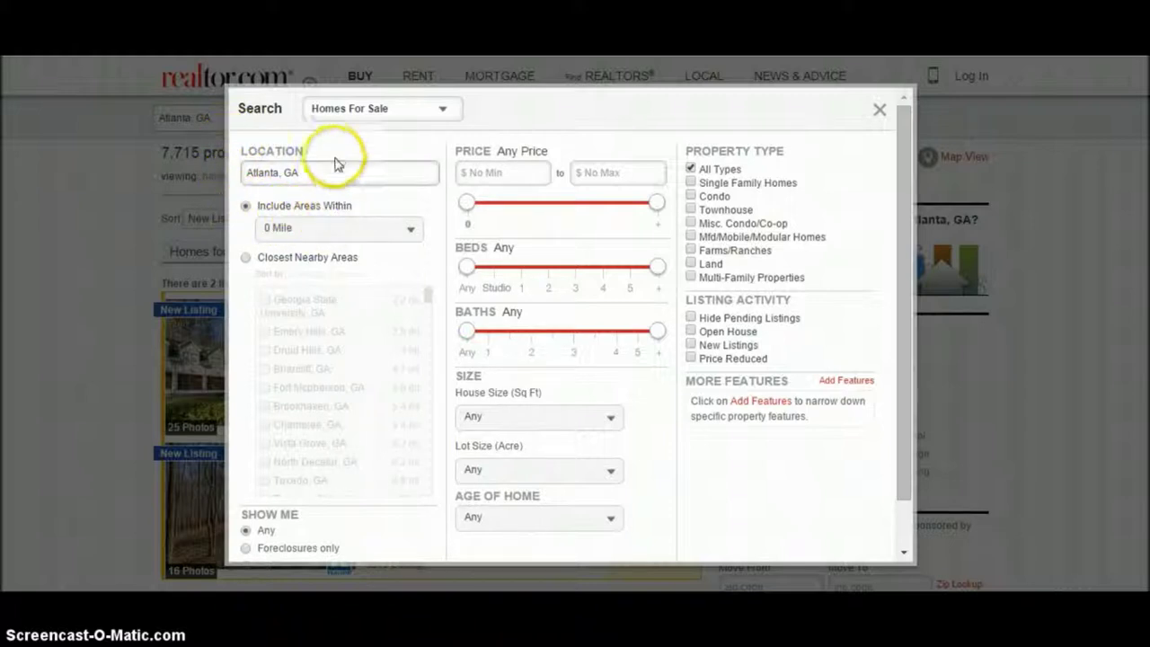
Include areas within 5 miles of Atlanta, GA in the home search.
click(245, 206)
click(409, 232)
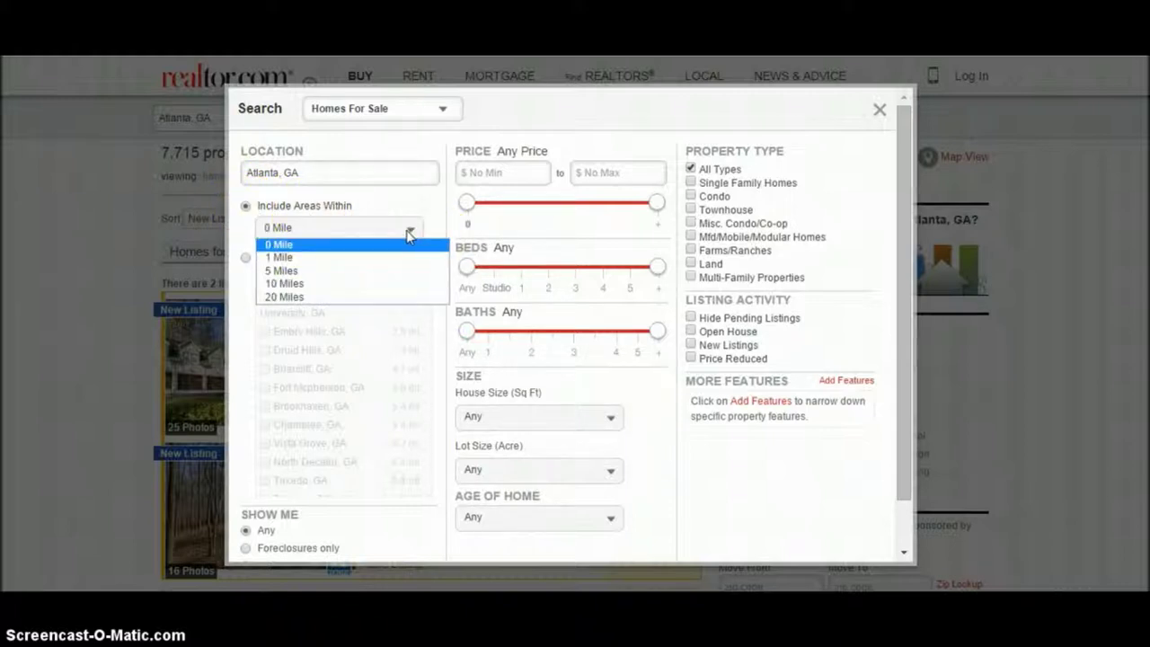
click(379, 273)
click(364, 202)
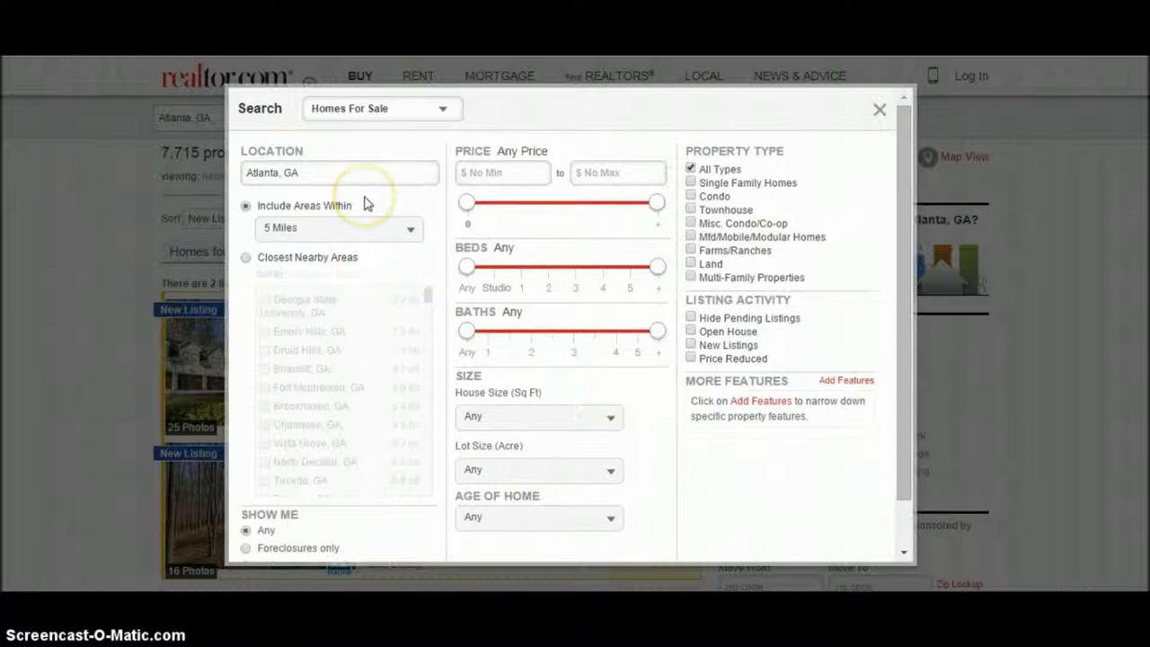
click(378, 206)
click(396, 214)
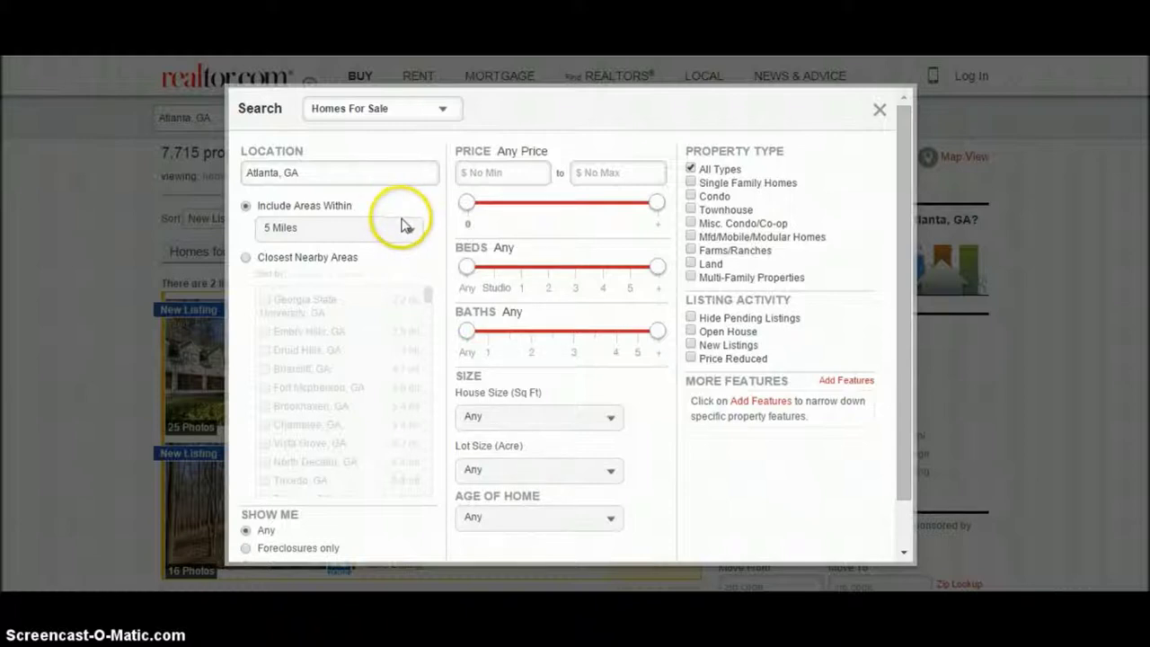
click(404, 228)
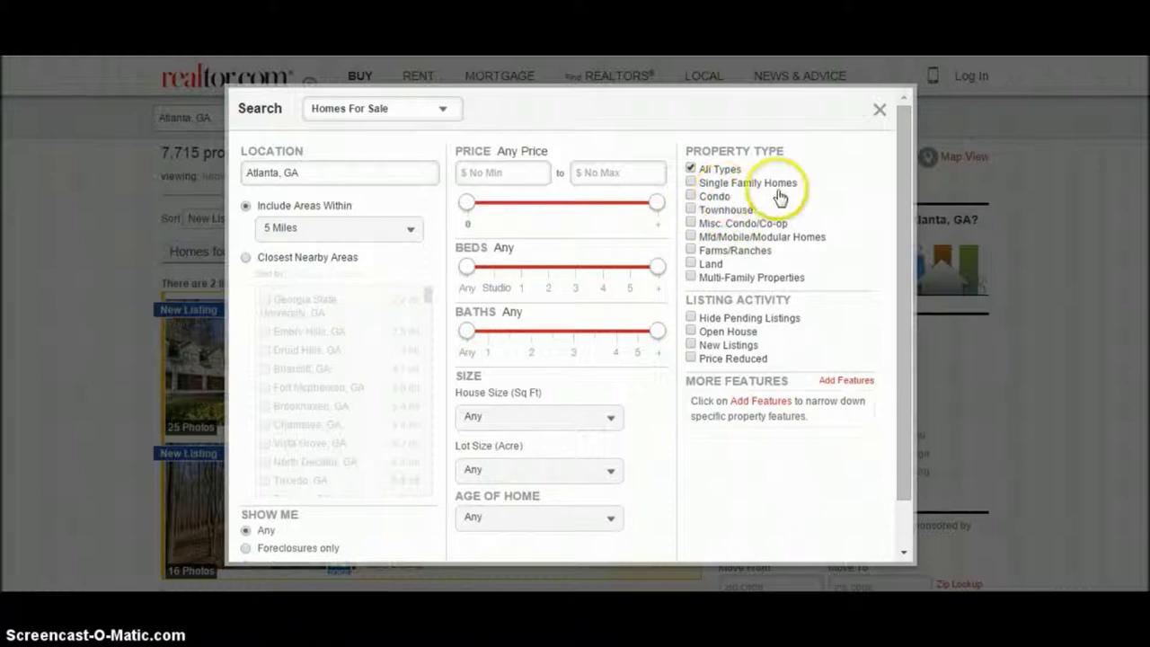
Restrict the property types to Single Family Homes, Condo, Townhouse, Misc. Condo/Co-op and Mfd/Mobile/Modular Homes.
click(691, 185)
click(691, 196)
click(691, 210)
click(693, 224)
click(730, 209)
click(725, 222)
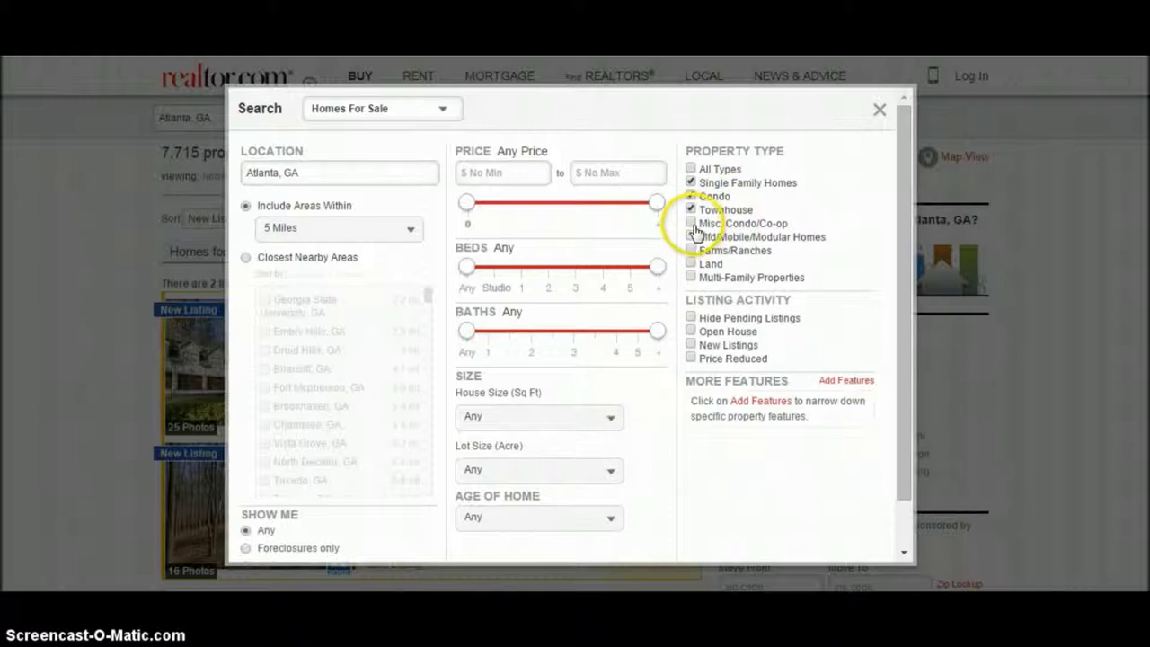
click(691, 224)
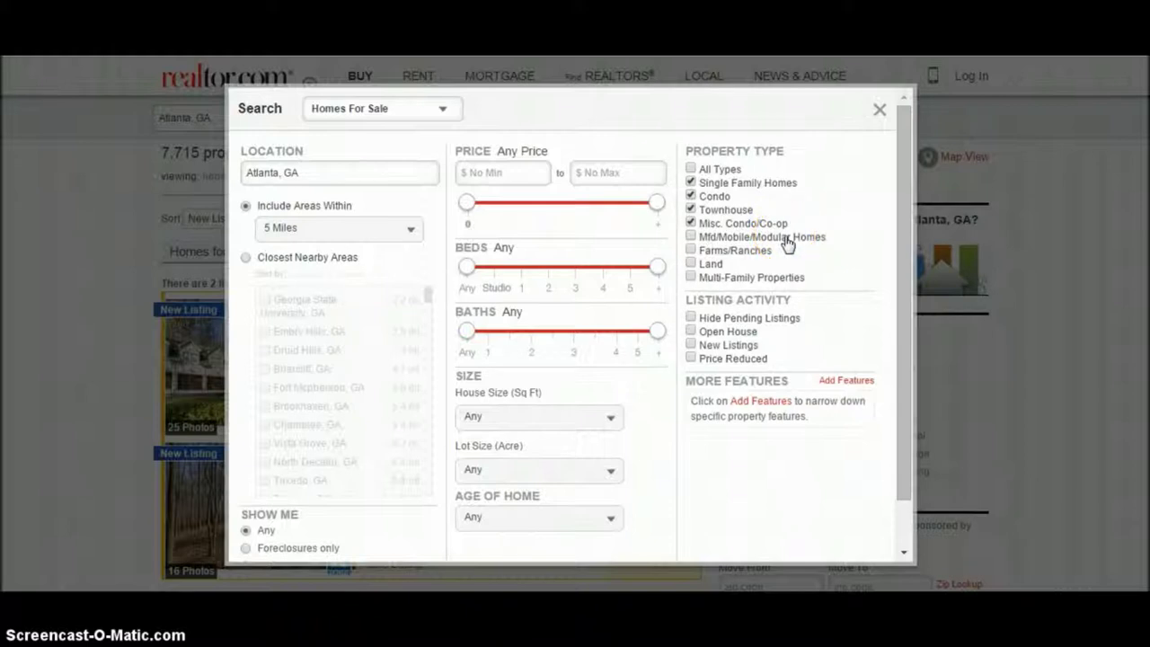
click(691, 238)
click(469, 333)
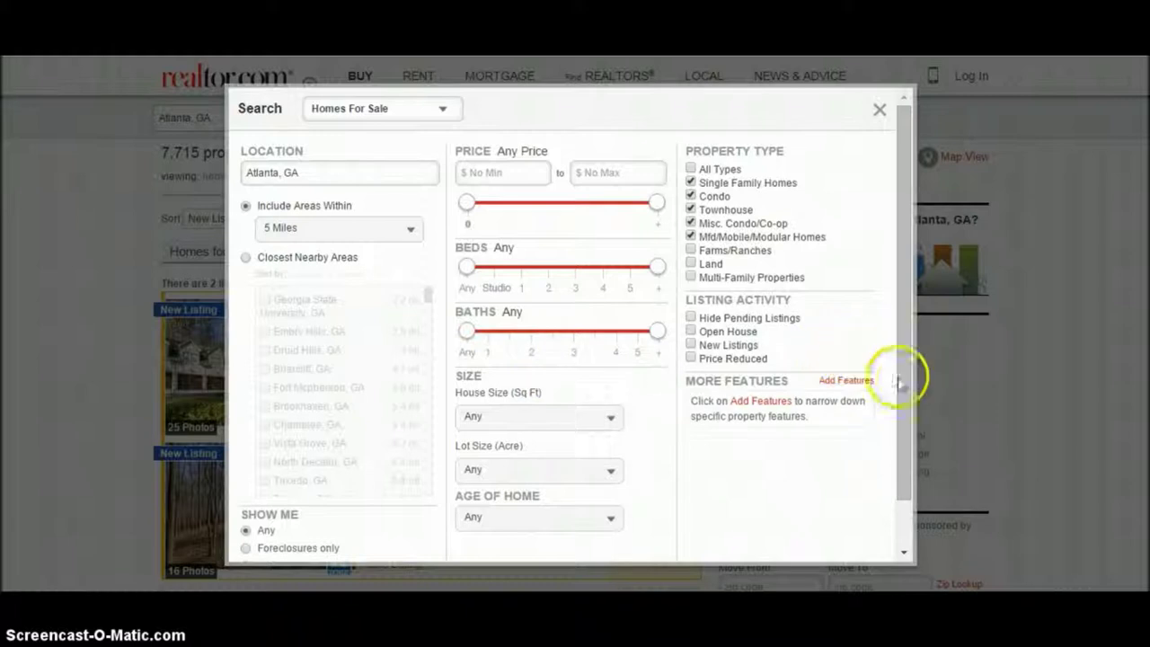
Set the maximum price to 50000 with no minimum and show the matching search results.
scroll(876, 445, down, 1)
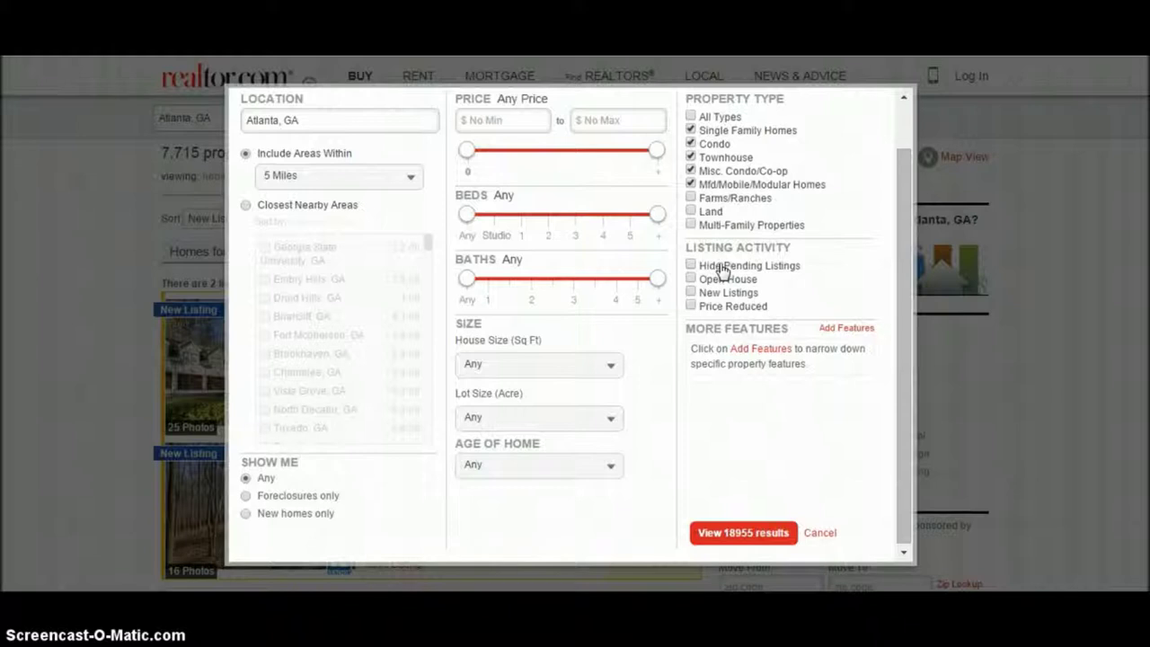
click(701, 266)
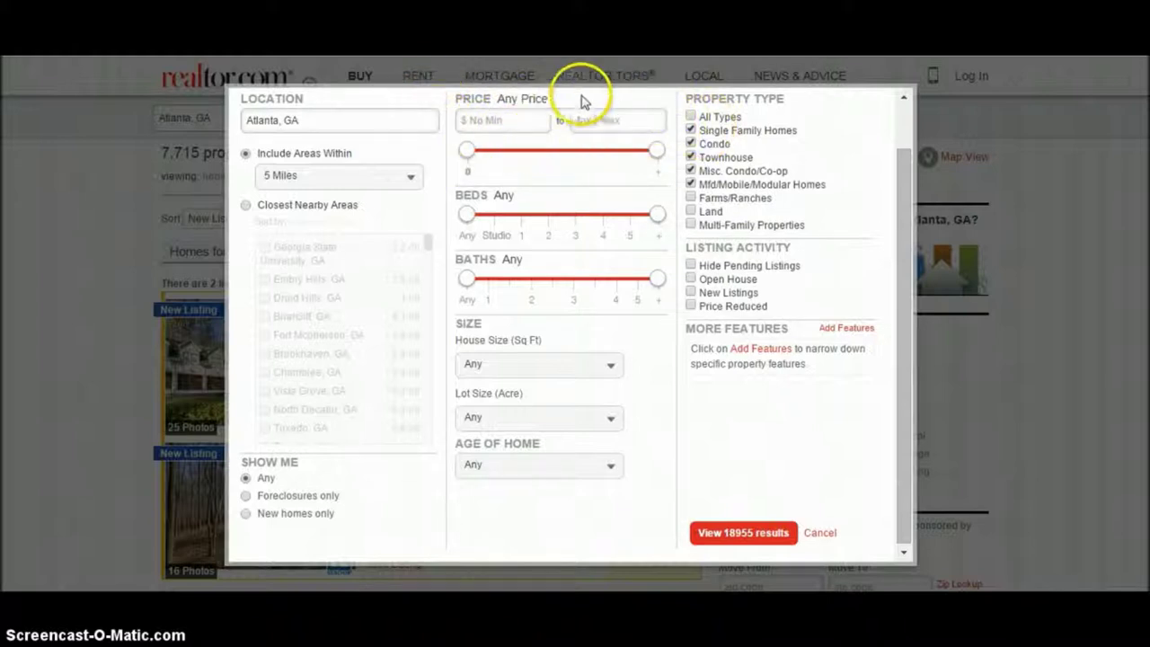
mouse_move(467, 150)
mouse_down()
mouse_move(492, 148)
mouse_move(466, 150)
mouse_up()
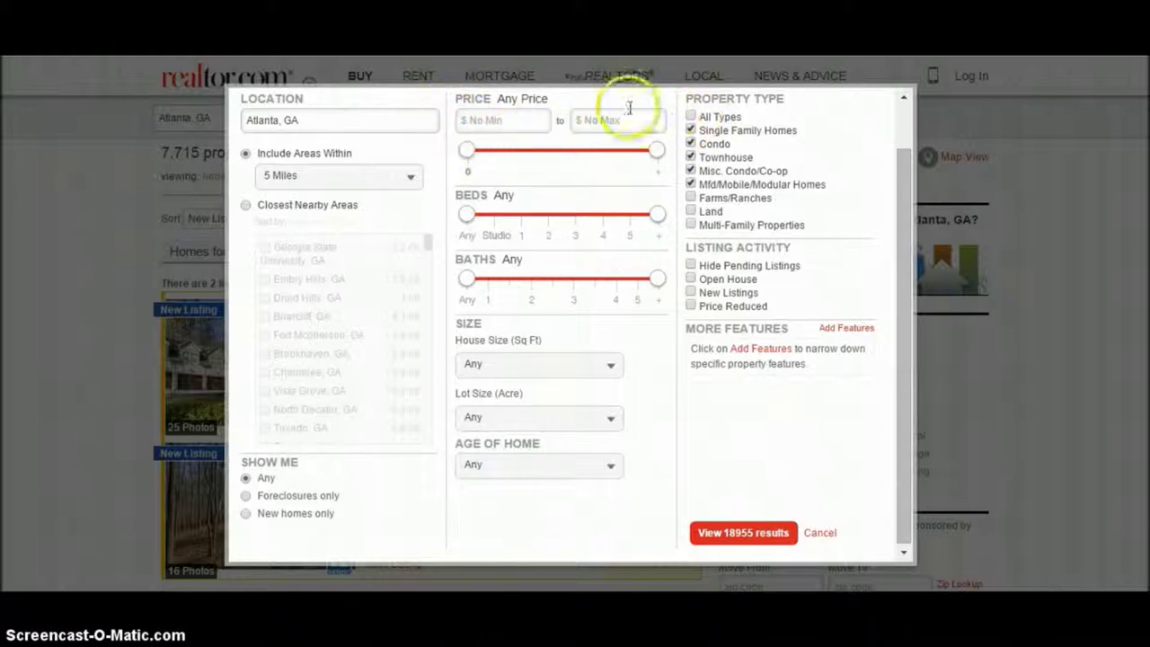
click(490, 122)
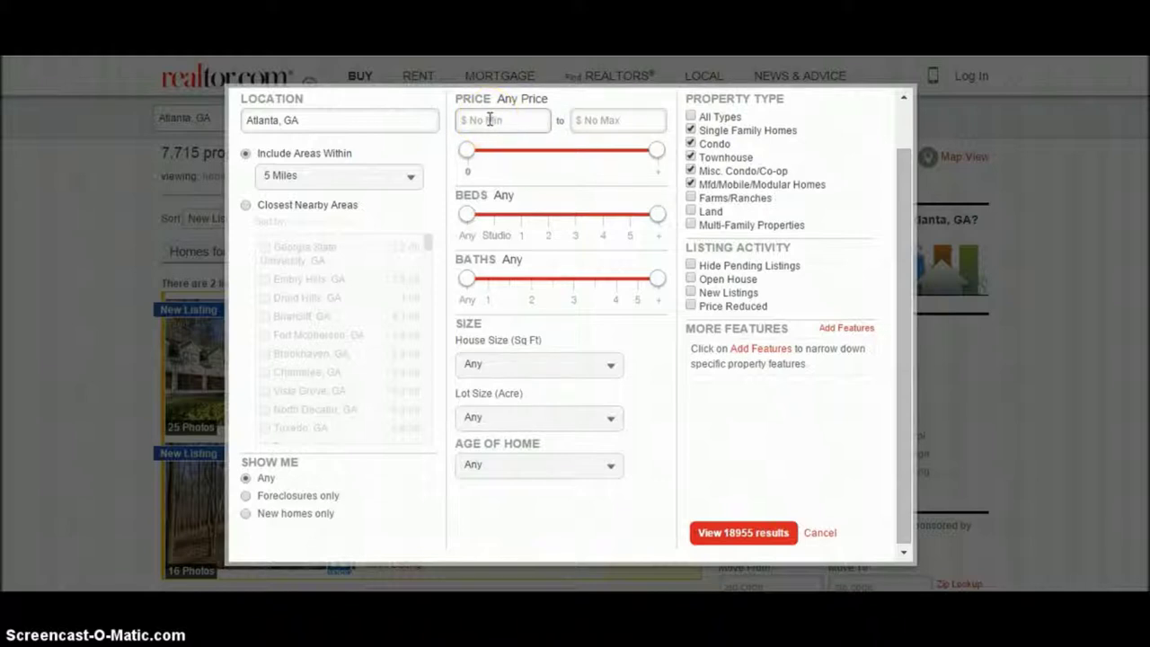
drag(537, 118, 593, 139)
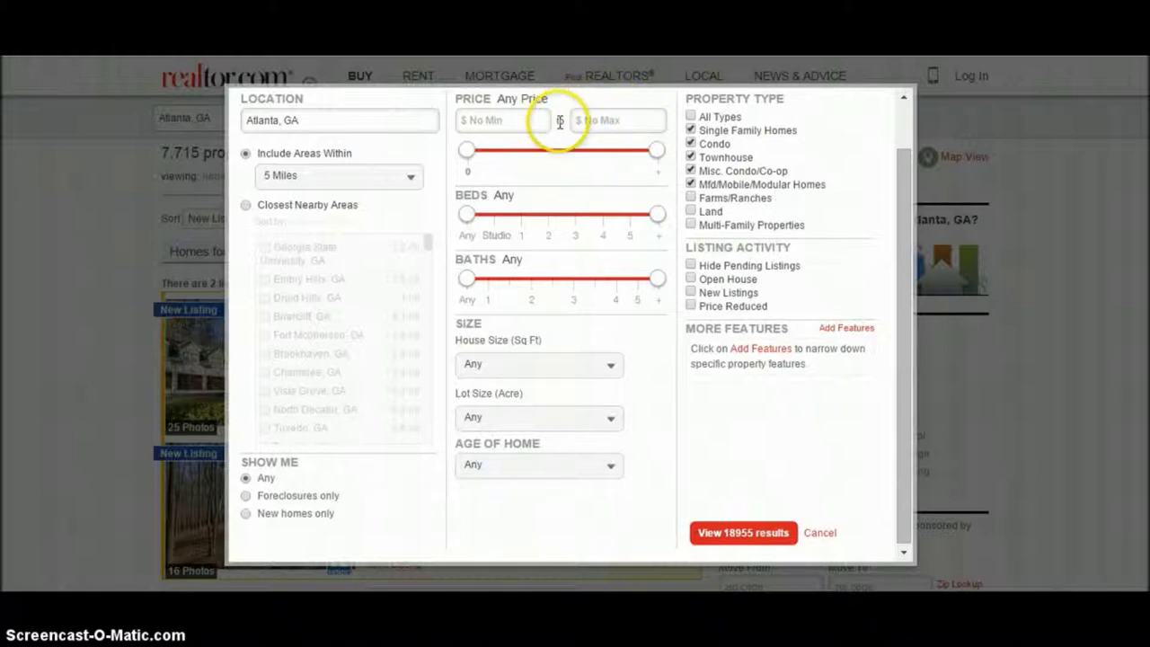
click(620, 119)
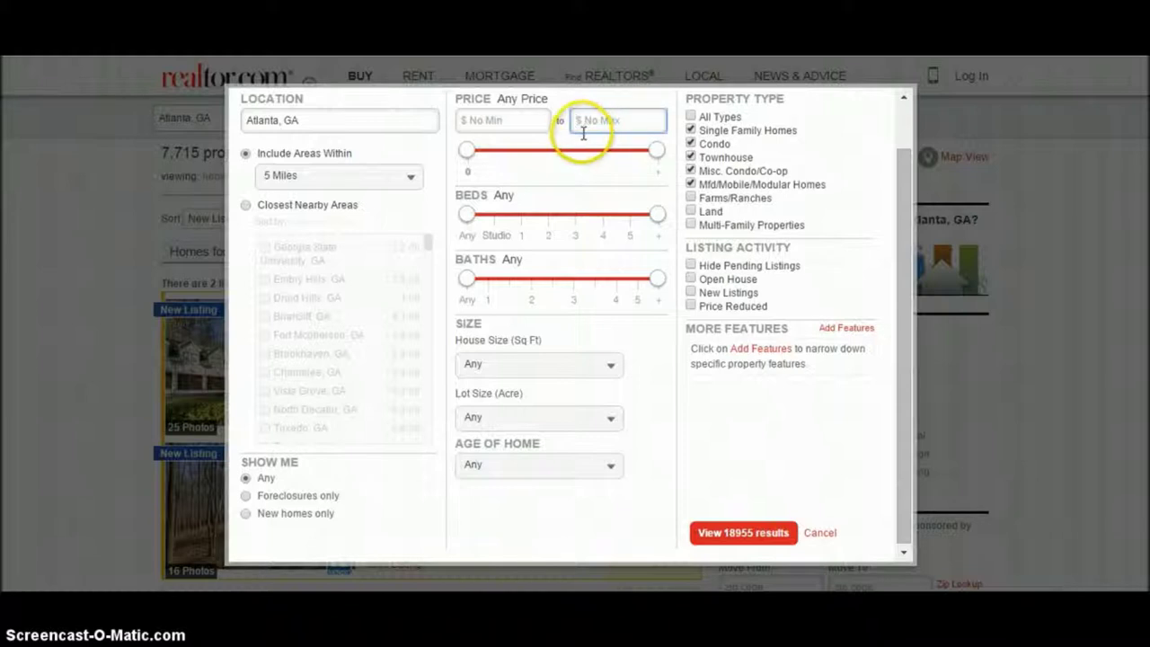
text(50)
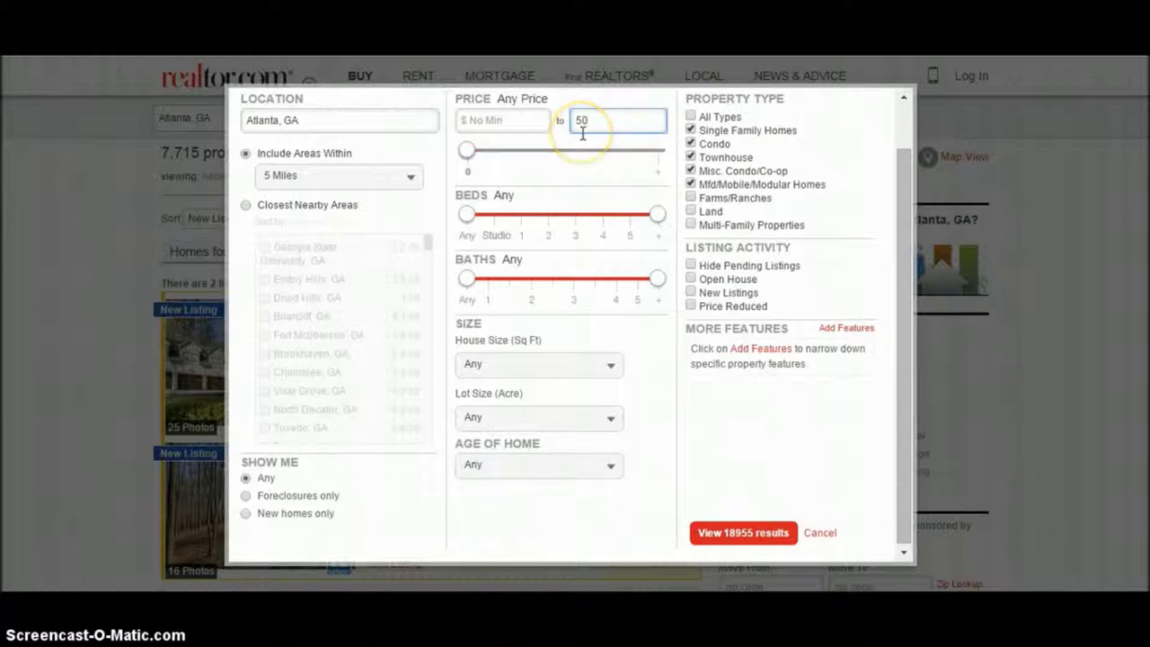
text(000)
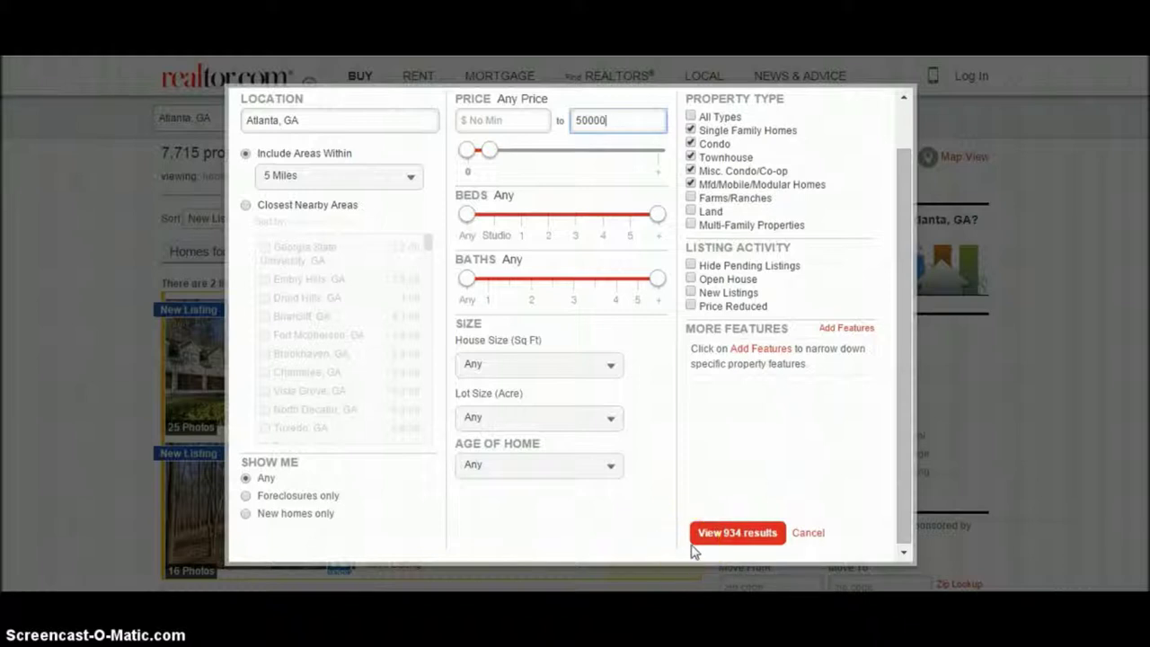
click(619, 113)
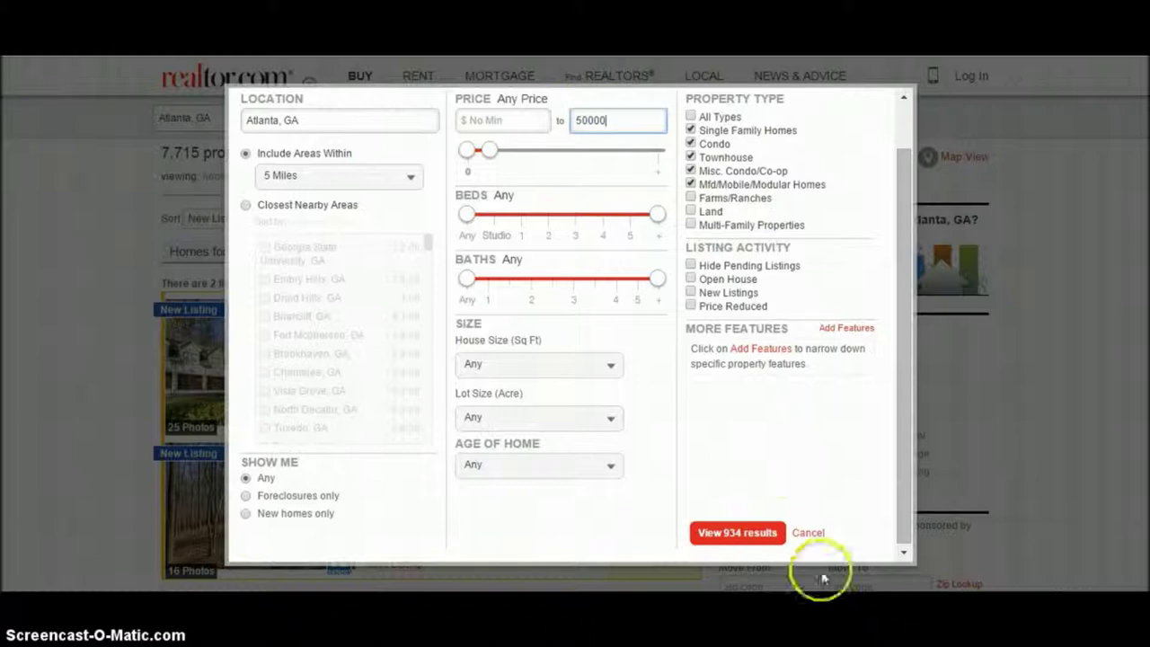
click(750, 532)
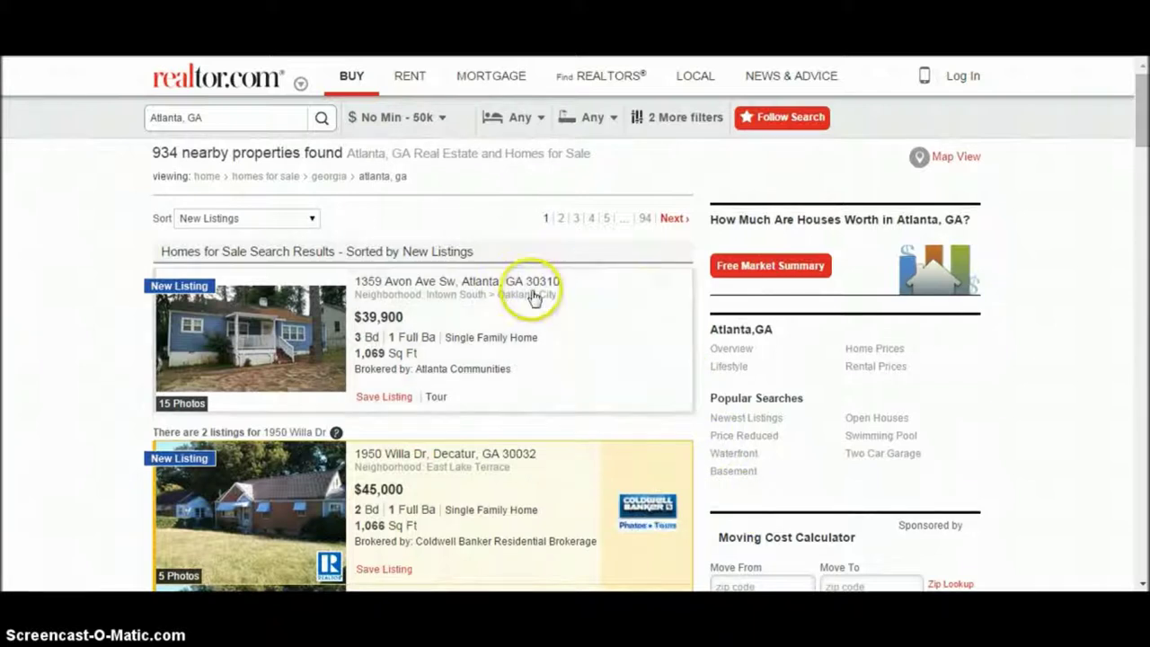
Open the $39,900 three-bedroom single family home, the first listing in the results, in a new tab.
click(437, 288)
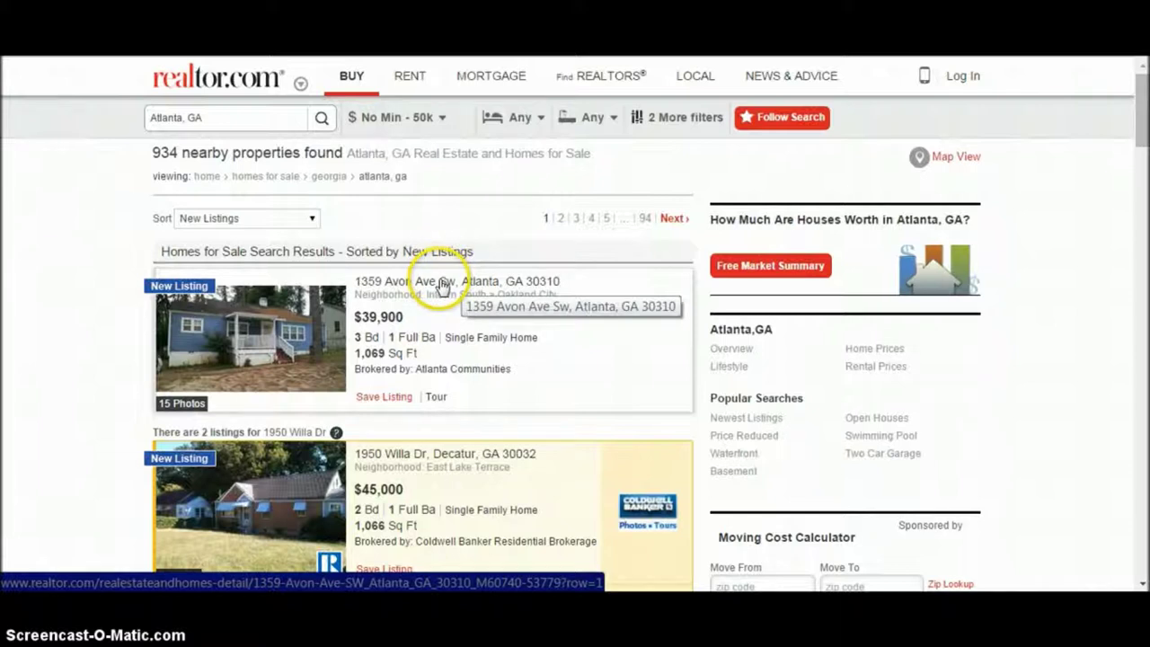
right_click(439, 282)
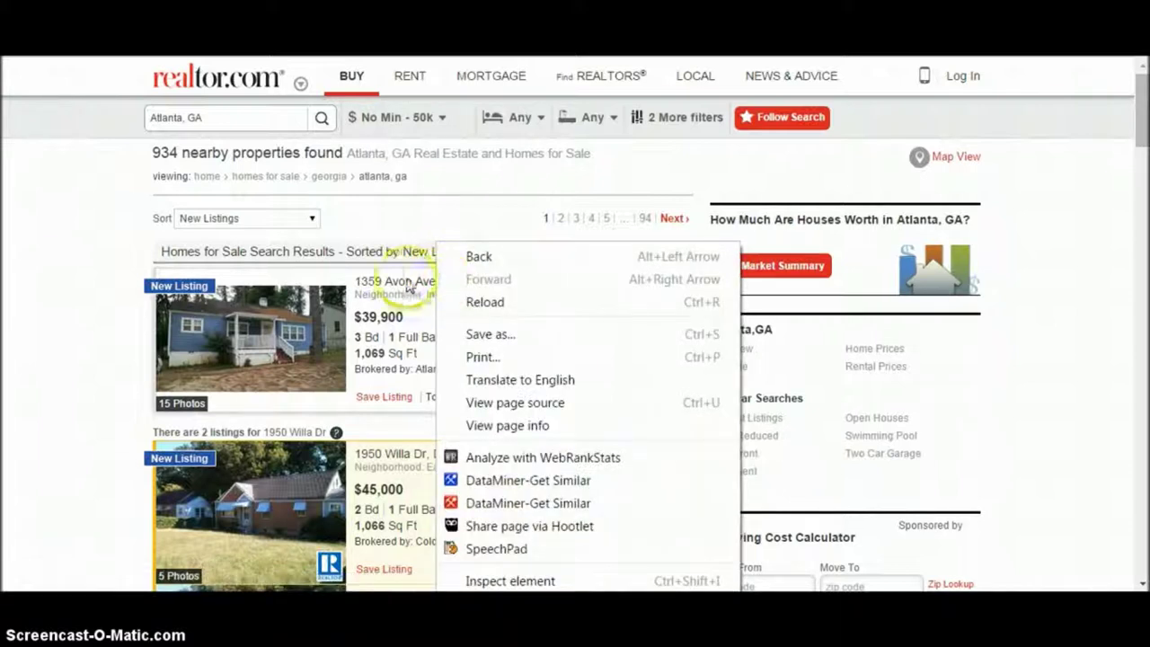
right_click(317, 290)
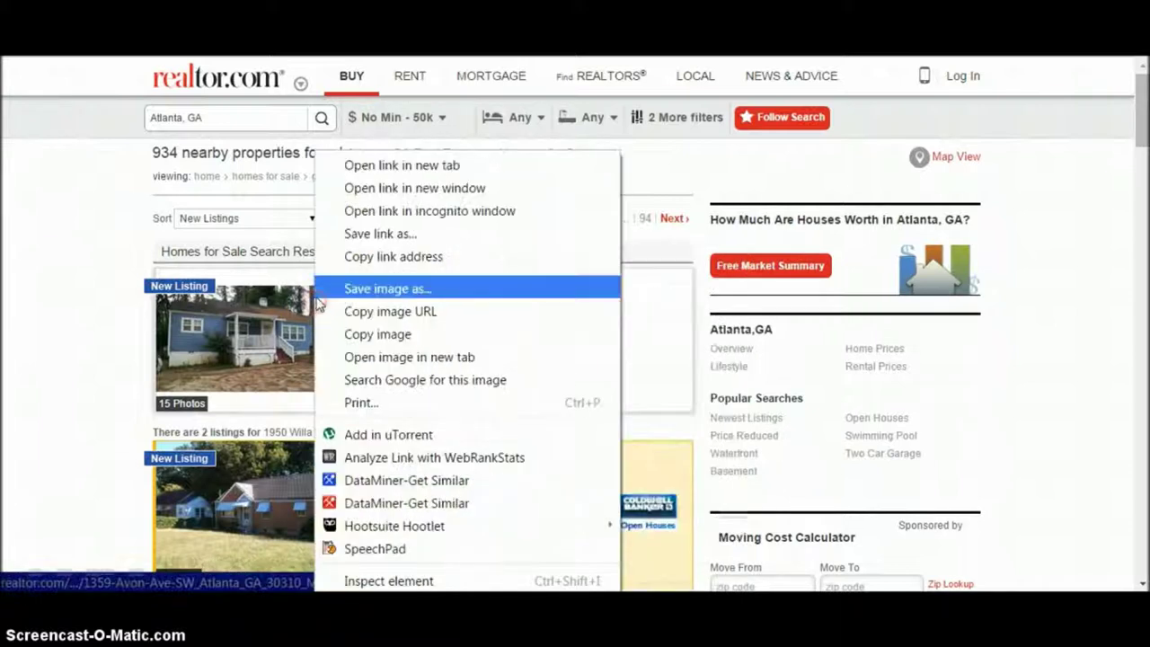
click(444, 167)
click(518, 309)
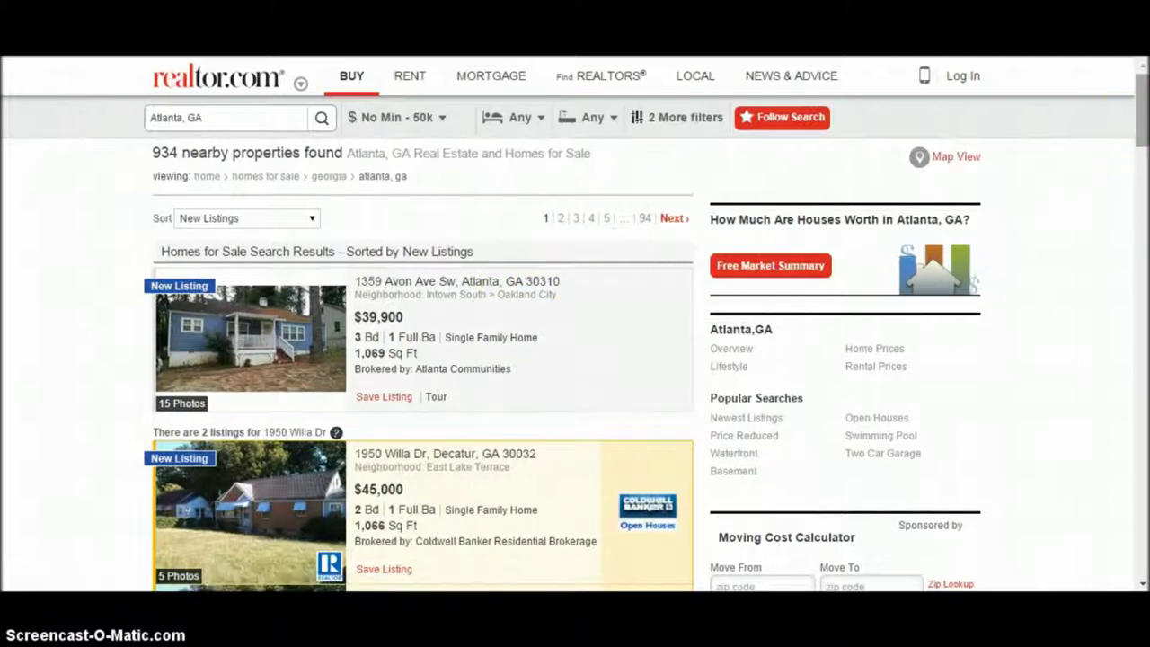
Open the first of the two $45,000 two-bedroom Decatur listings in a new tab.
drag(1141, 132, 1124, 157)
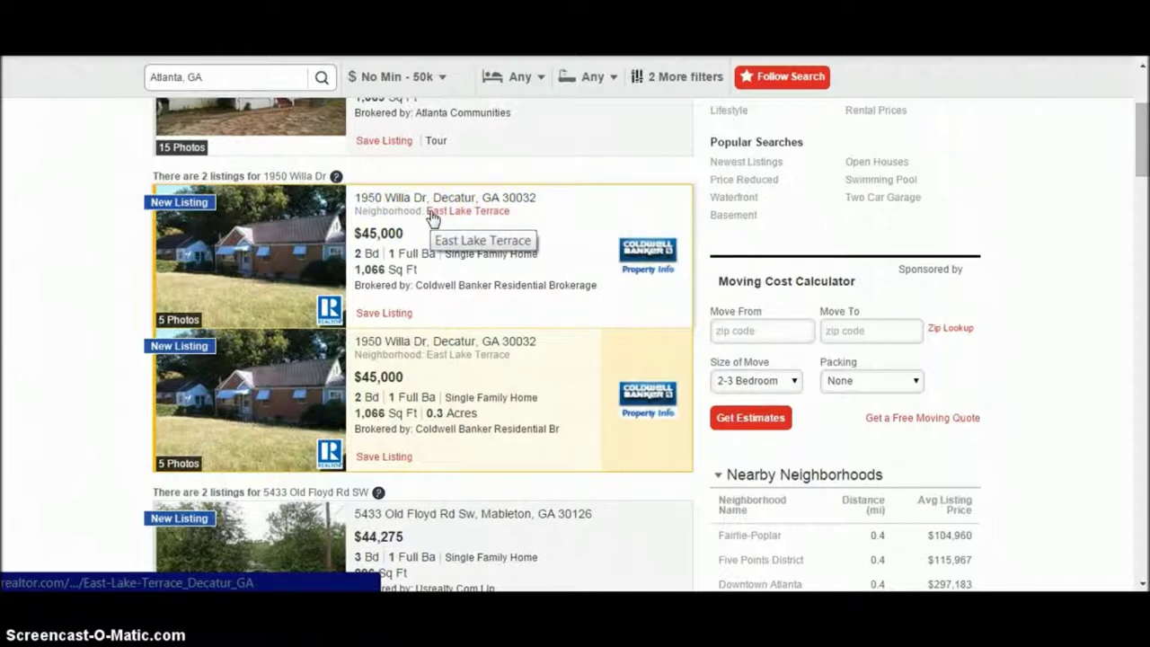
right_click(302, 210)
click(388, 164)
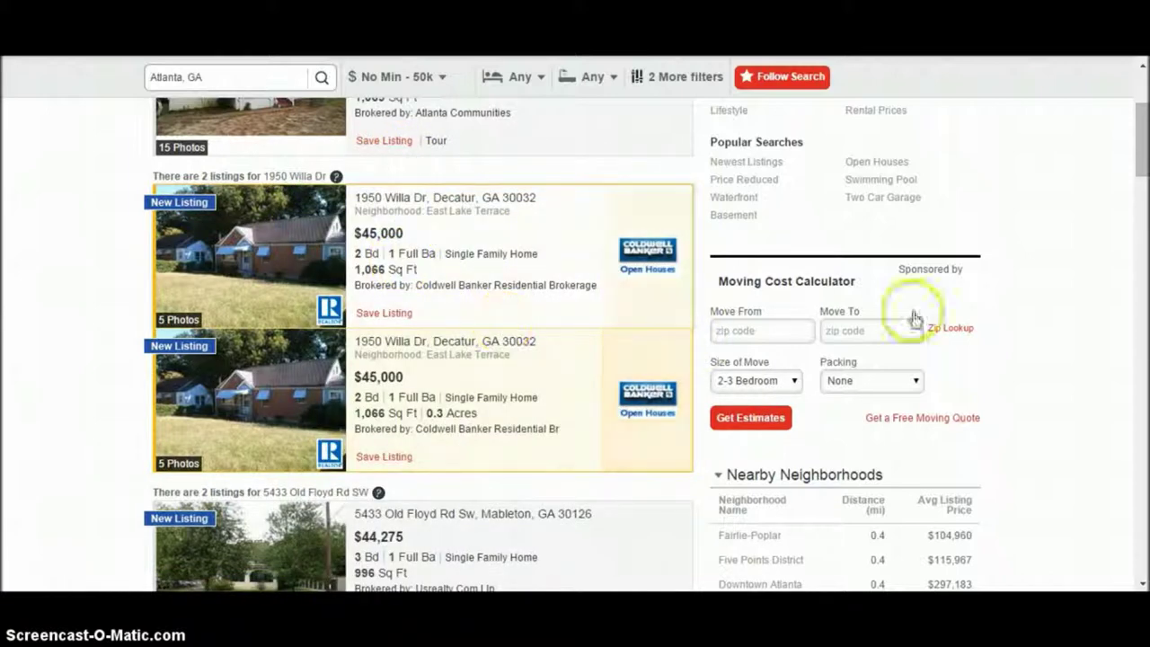
Open the first of the two $44,275 three-bedroom Mableton listings in a new tab.
drag(1144, 133, 1119, 173)
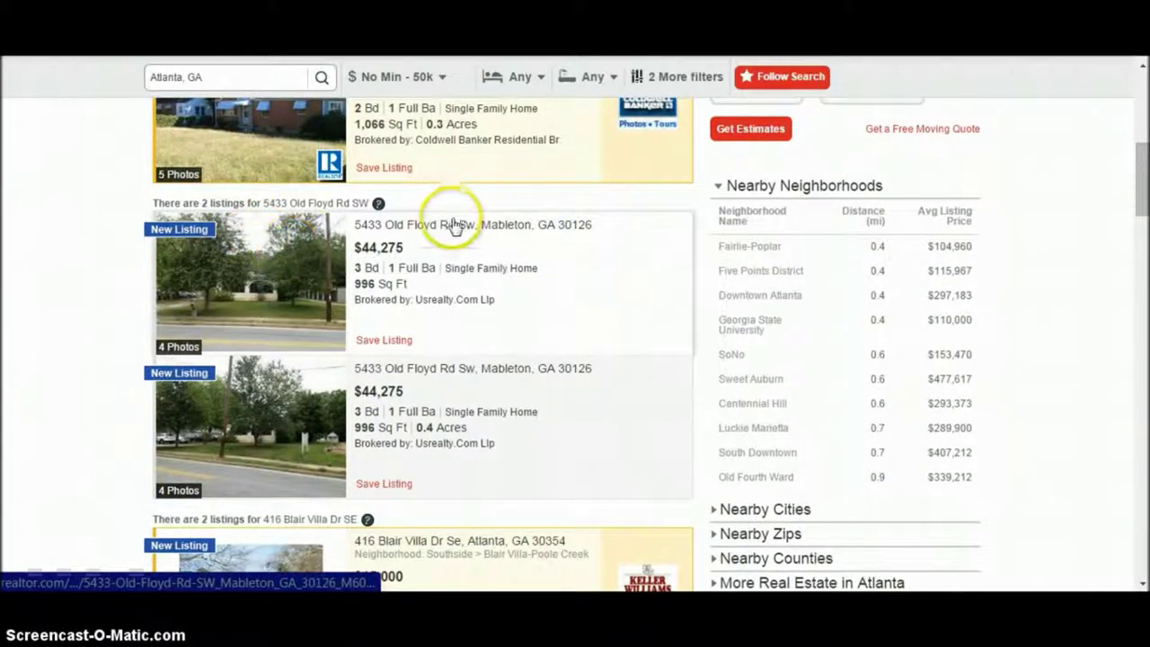
right_click(278, 243)
click(391, 165)
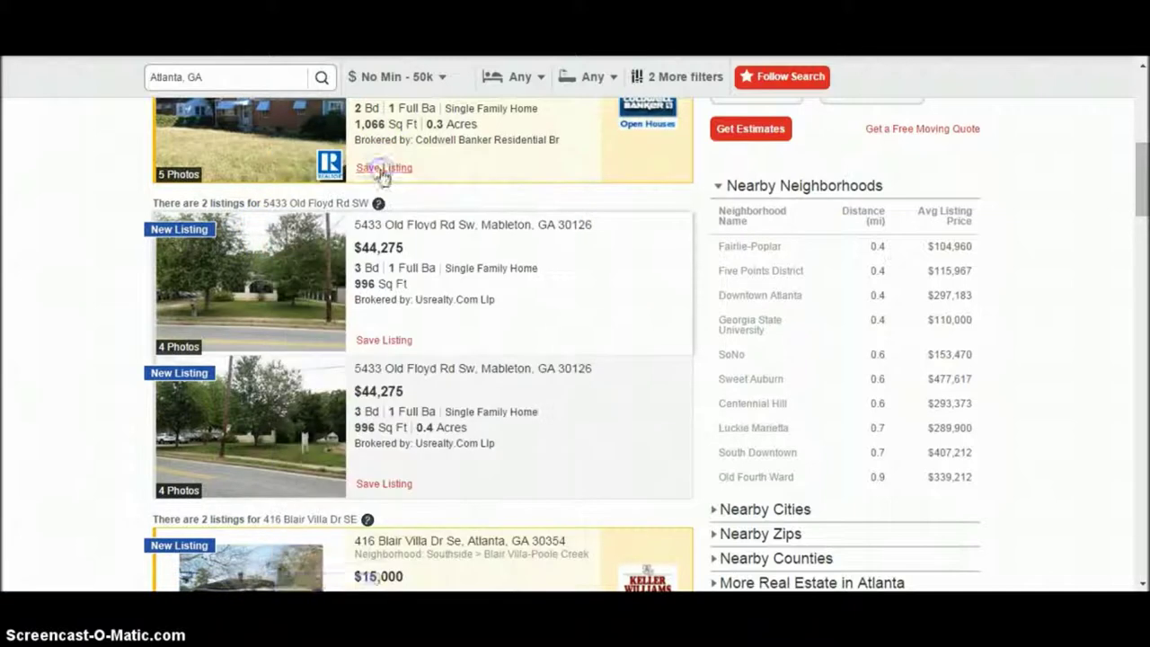
Open the first of the two $15,000 three-bedroom Atlanta listings in a new tab.
scroll(462, 291, down, 2)
scroll(443, 284, down, 2)
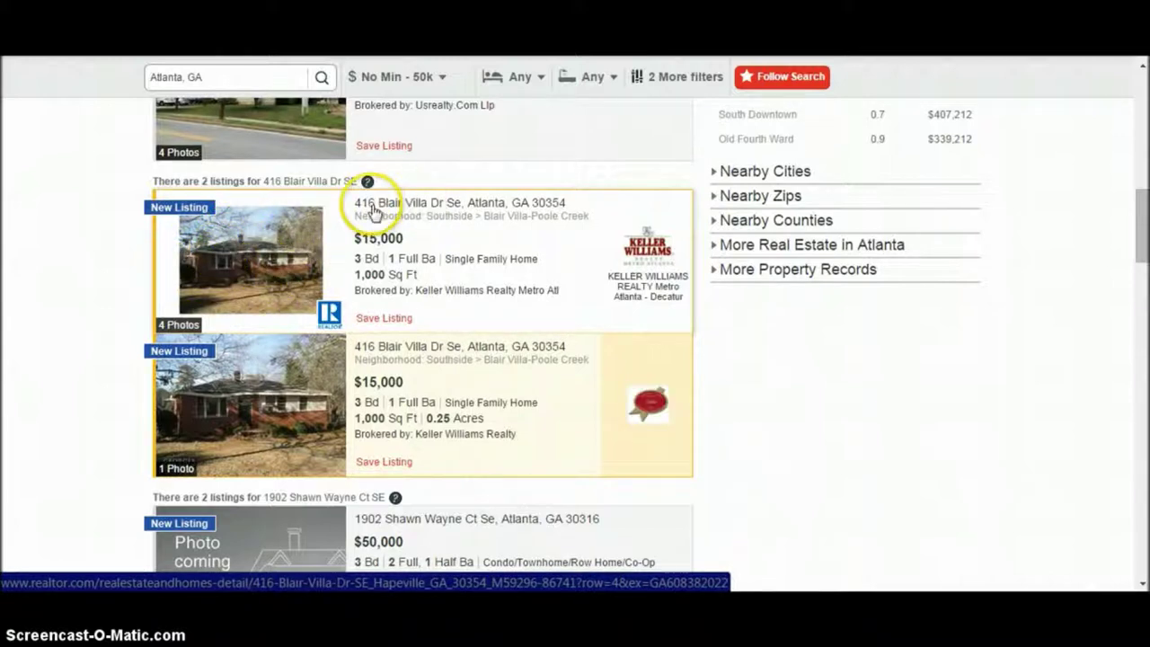
right_click(243, 238)
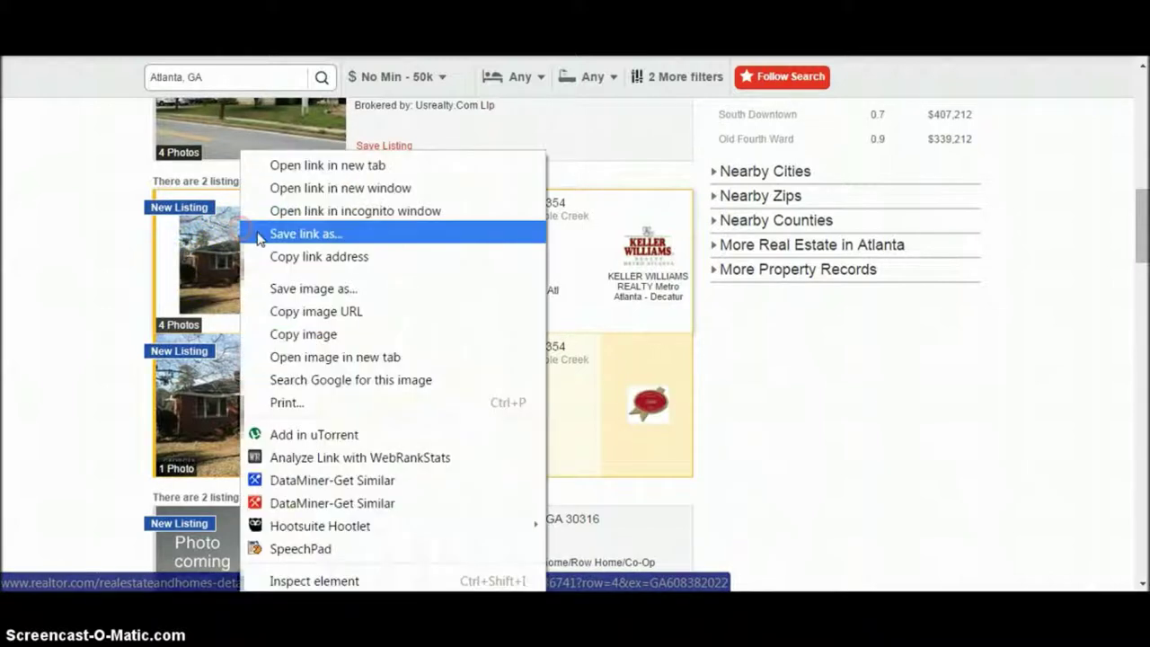
click(349, 175)
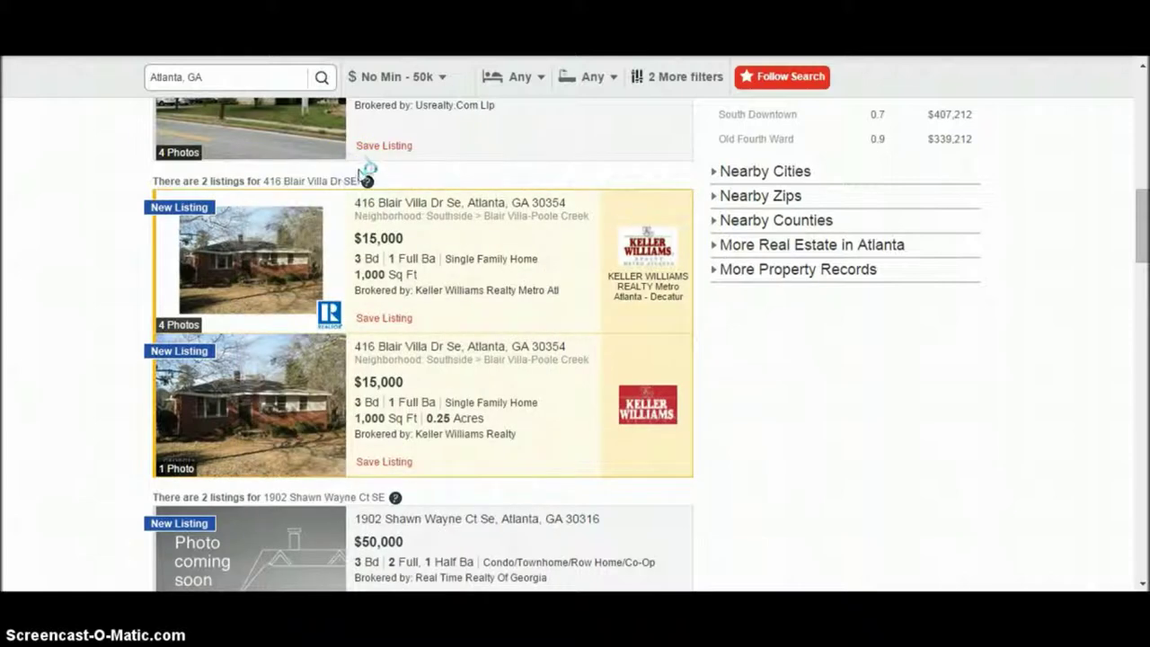